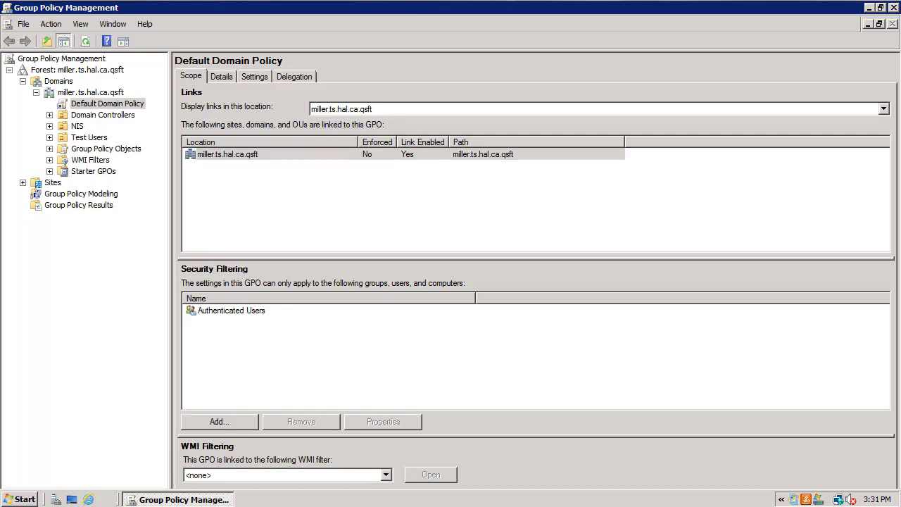
Step: Open the Default Domain Policy for editing and maximize its editor window
{"action": "right_click", "coordinate": [81, 105]}
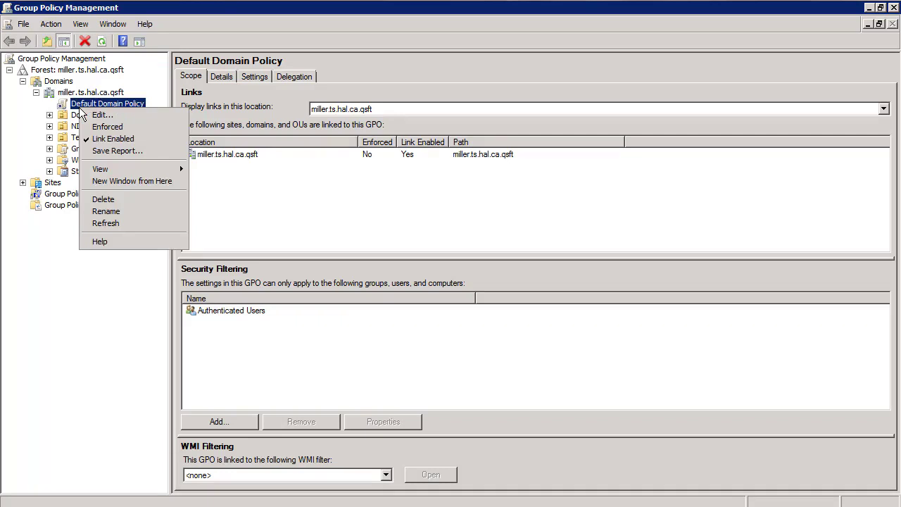
{"action": "left_click", "coordinate": [98, 115]}
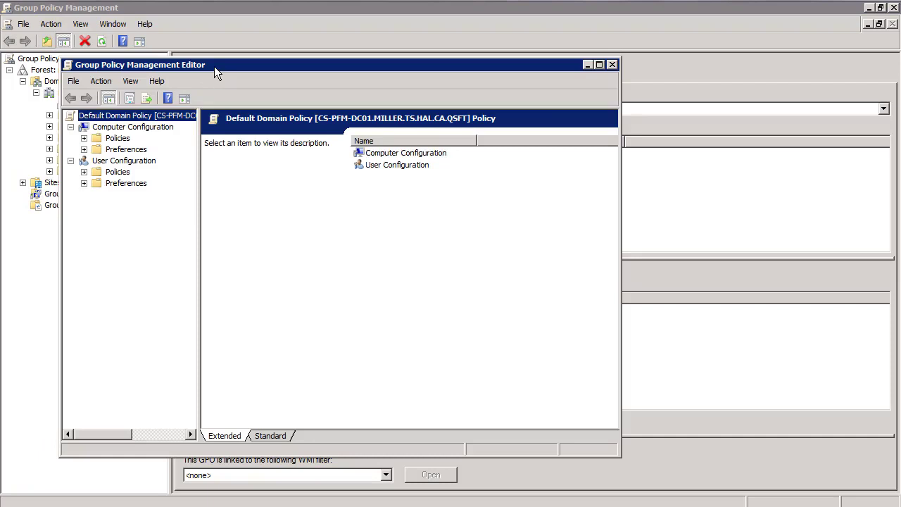
{"action": "double_click", "coordinate": [214, 67]}
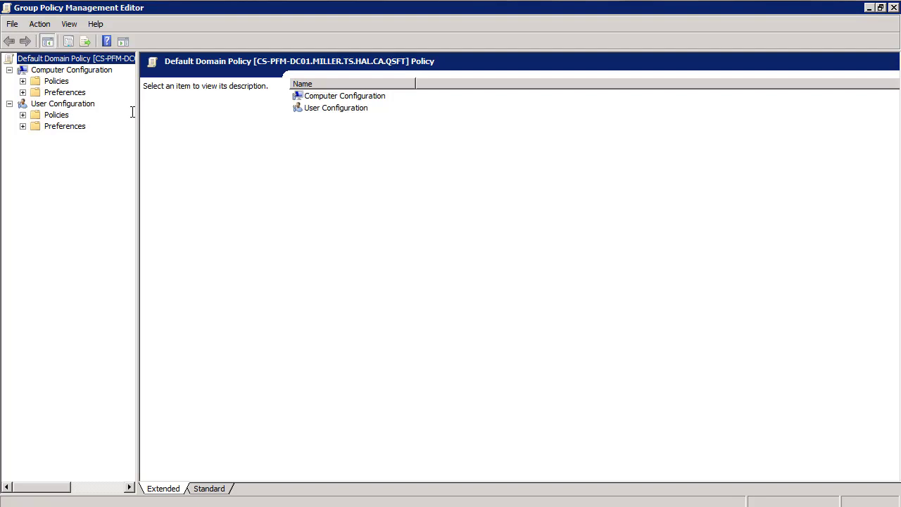
Step: Open the User Account Override properties from Identity Mapping under the computer policies' Unix Settings
{"action": "left_click", "coordinate": [22, 81]}
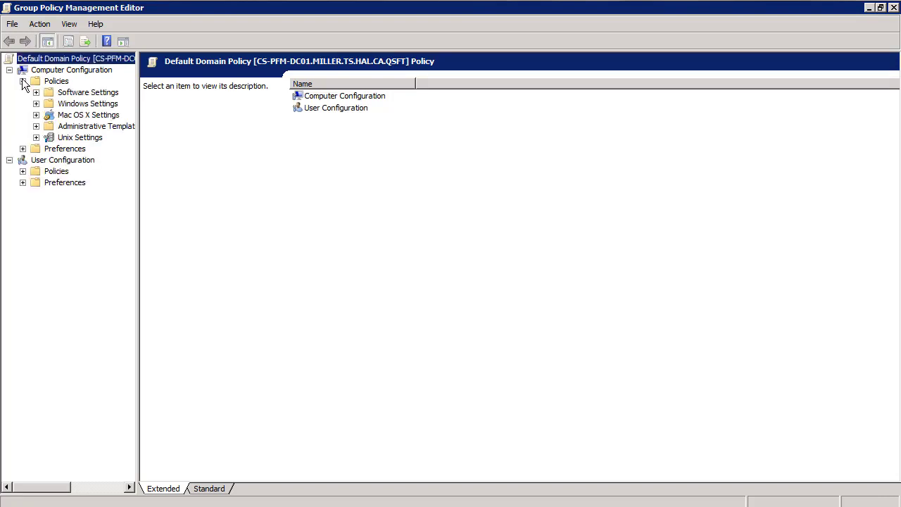
{"action": "left_click", "coordinate": [36, 138]}
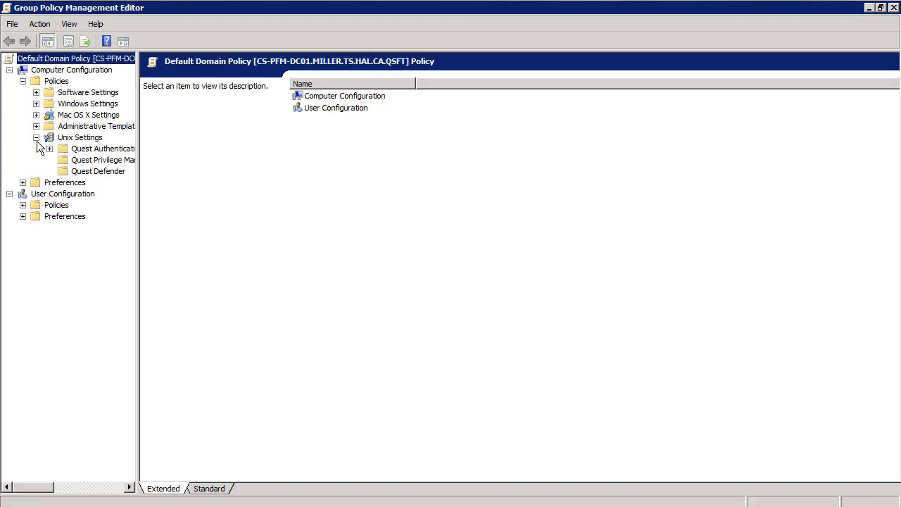
{"action": "left_click", "coordinate": [49, 149]}
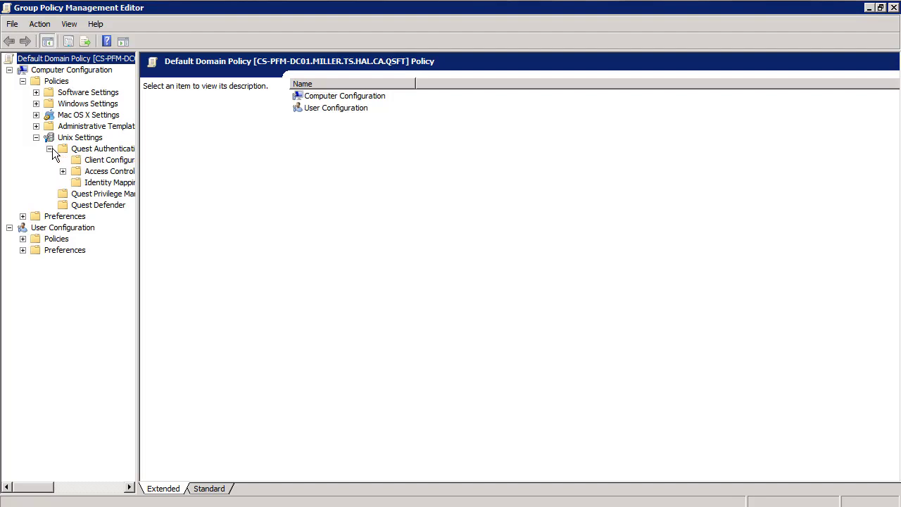
{"action": "left_click", "coordinate": [81, 183]}
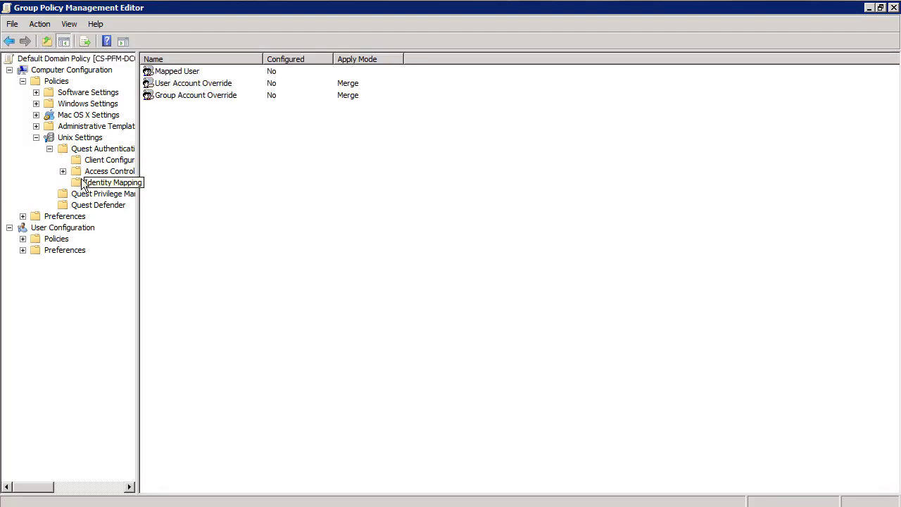
{"action": "left_click", "coordinate": [180, 88]}
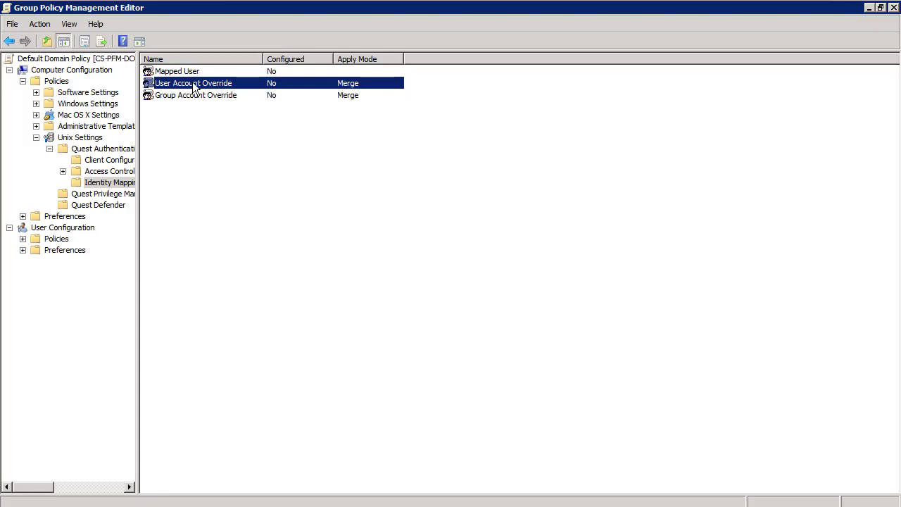
{"action": "double_click", "coordinate": [194, 86]}
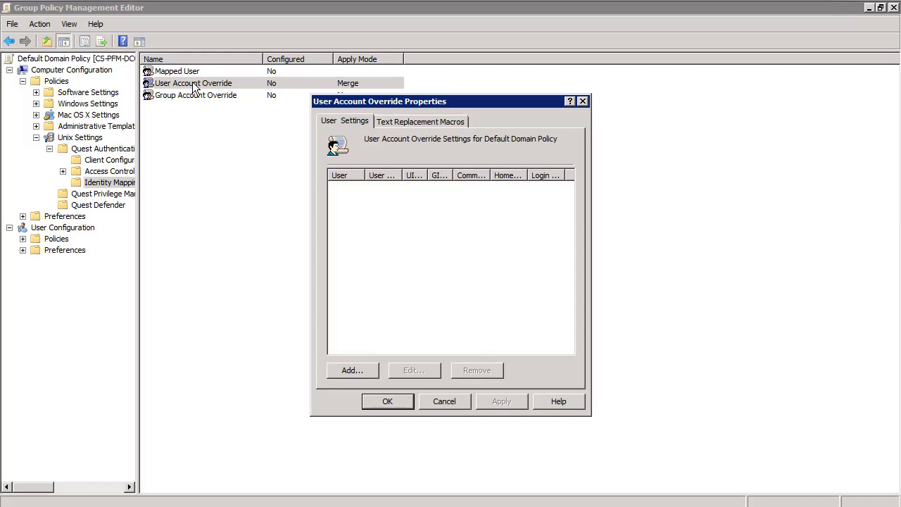
Step: Add a text replacement macro that replaces $hostname with the command result of /bin/hostname
{"action": "left_click", "coordinate": [425, 123]}
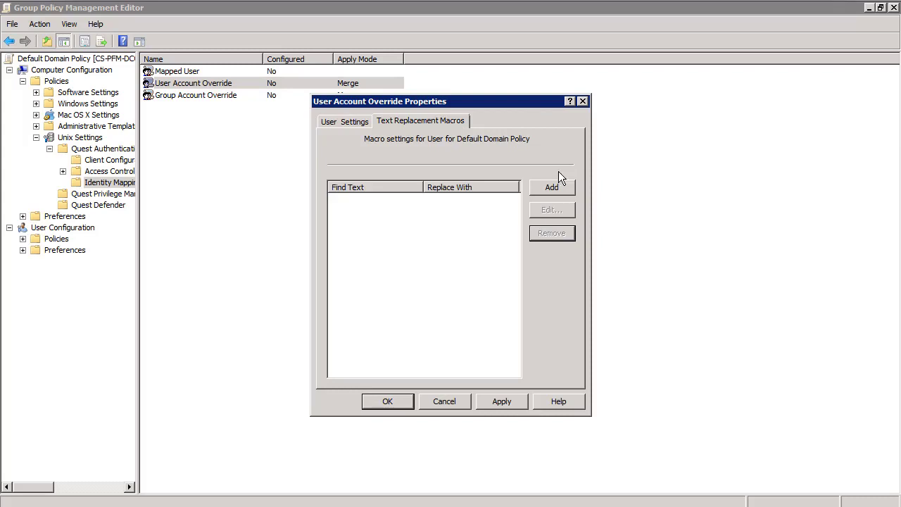
{"action": "left_click", "coordinate": [552, 189]}
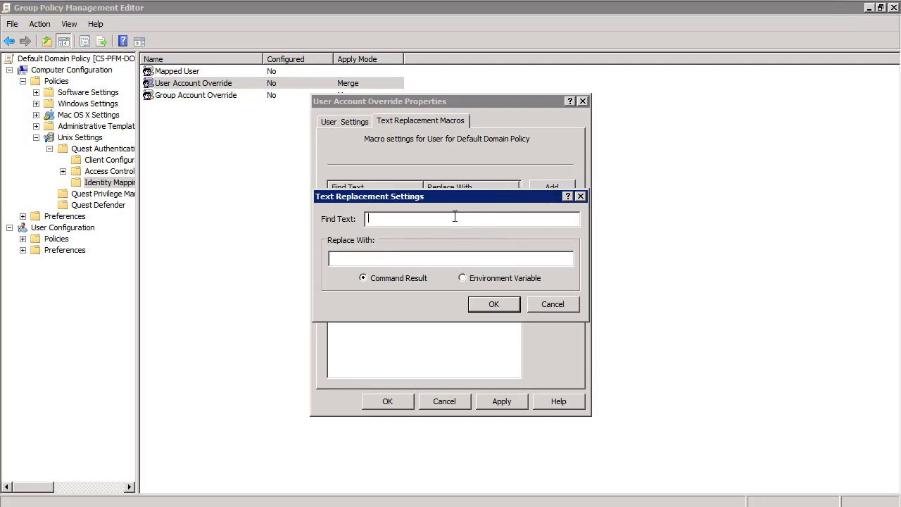
{"action": "type", "text": "$hostname"}
{"action": "type", "text": "/bin/hostname"}
{"action": "left_click", "coordinate": [494, 304]}
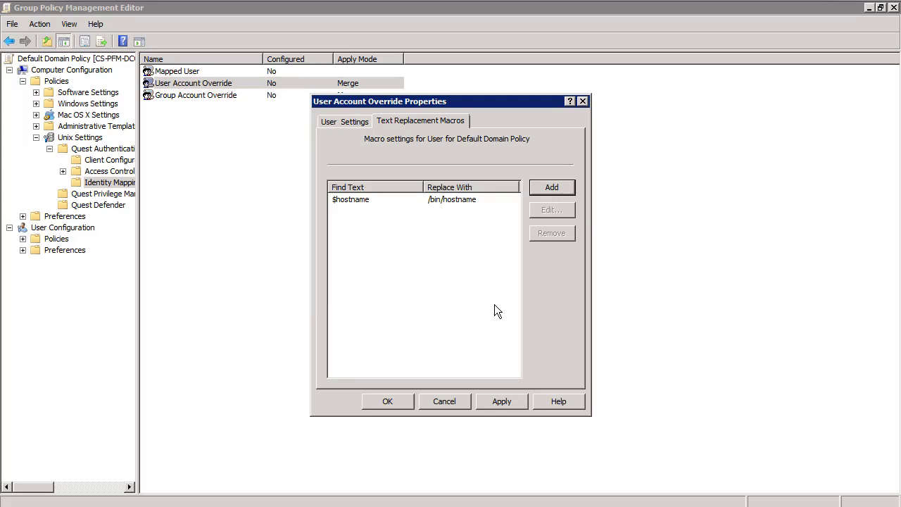
Step: Add a user account override that applies to the directory user example with the user name appuser
{"action": "left_click", "coordinate": [354, 122]}
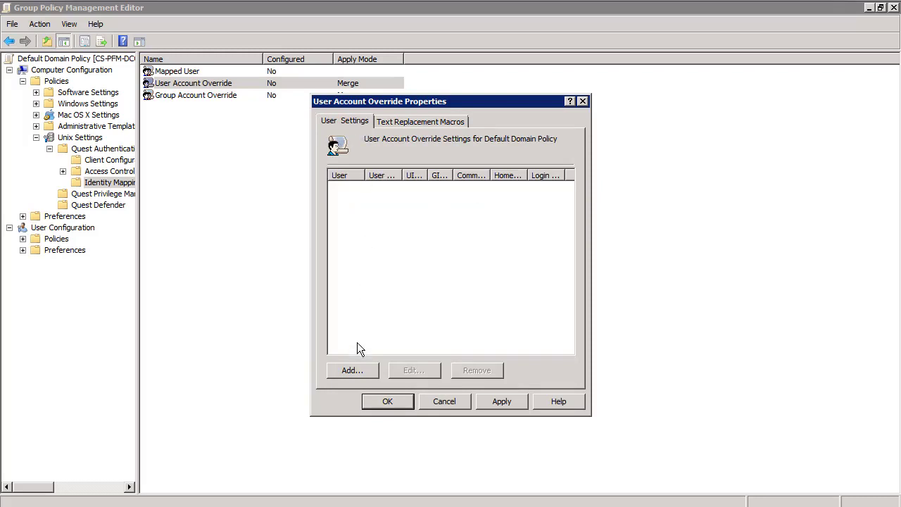
{"action": "left_click", "coordinate": [350, 371]}
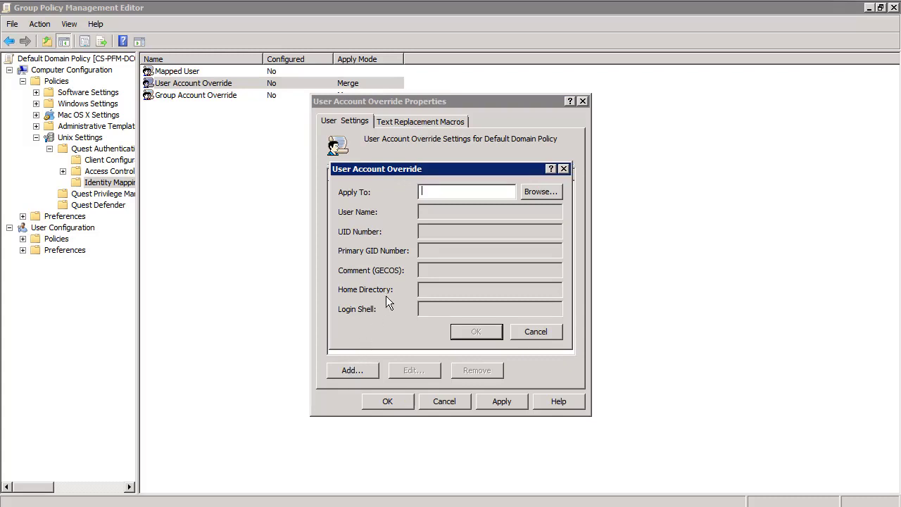
{"action": "left_click", "coordinate": [529, 196]}
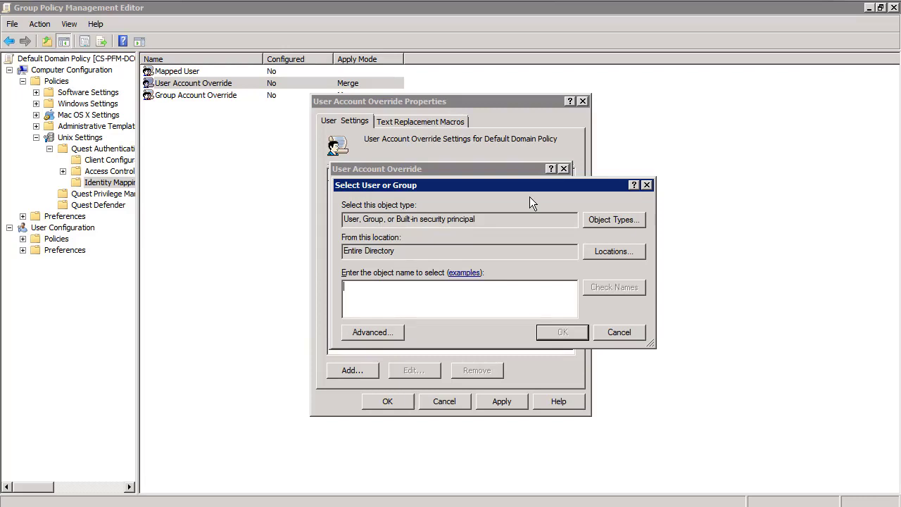
{"action": "type", "text": "example"}
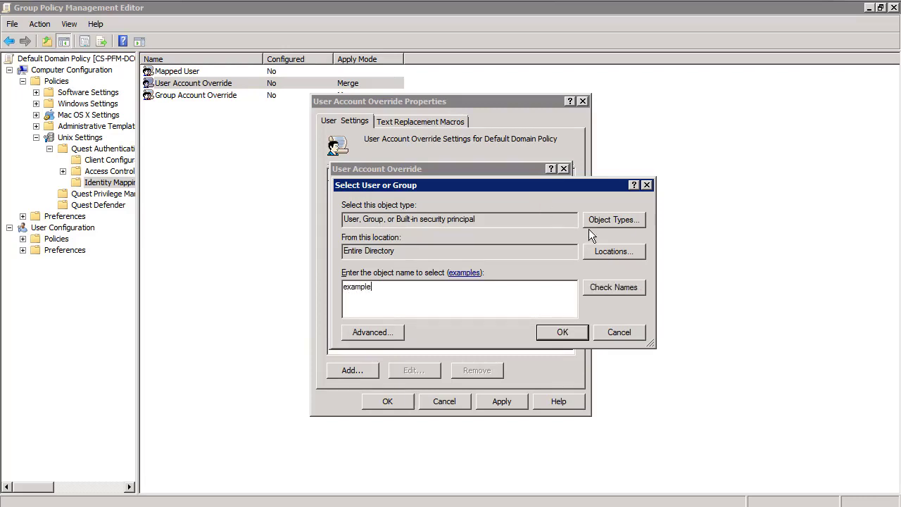
{"action": "left_click", "coordinate": [592, 286]}
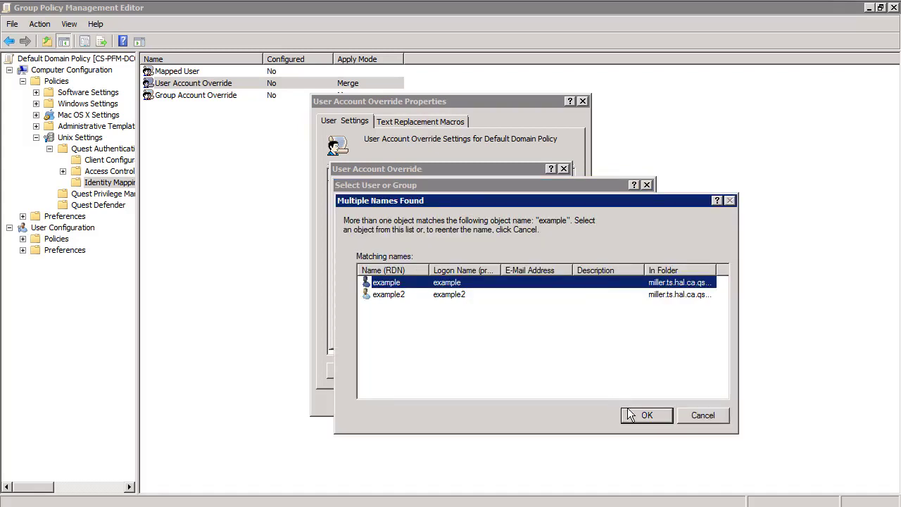
{"action": "left_click", "coordinate": [645, 416]}
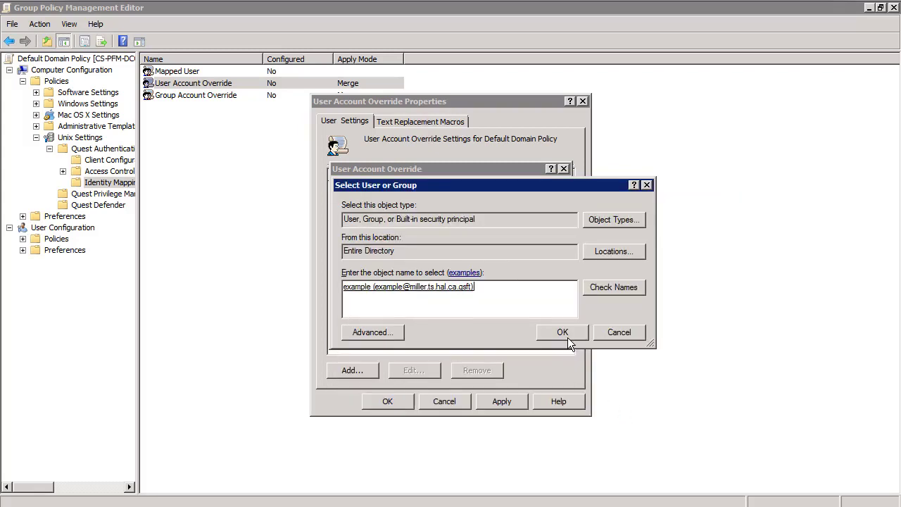
{"action": "left_click", "coordinate": [563, 332]}
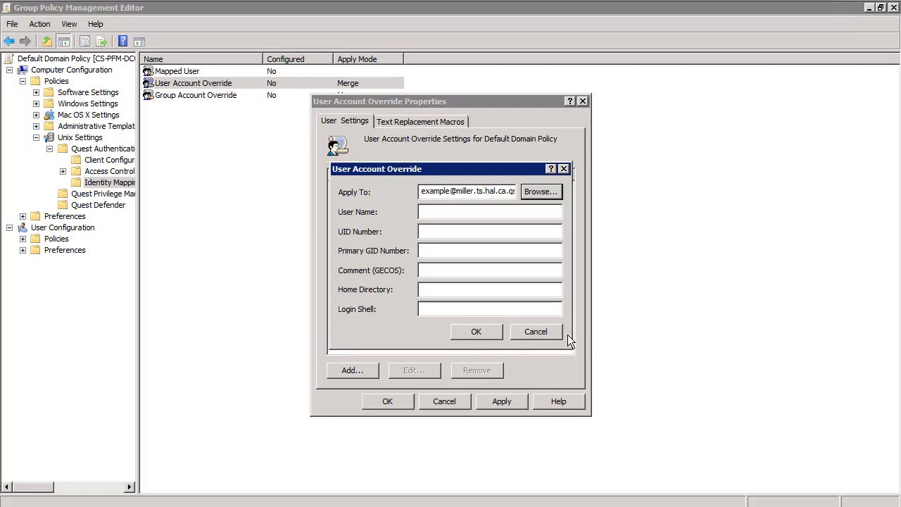
{"action": "left_click", "coordinate": [492, 211]}
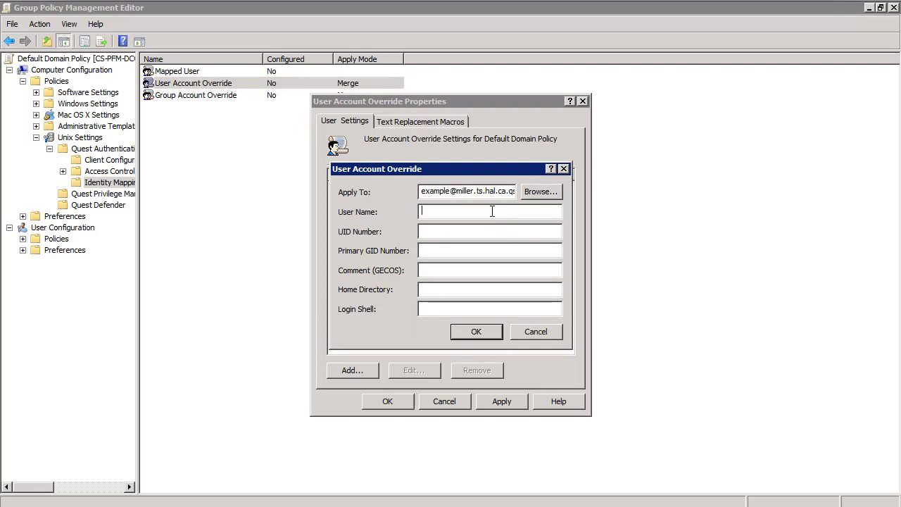
{"action": "type", "text": "appuser"}
{"action": "left_click", "coordinate": [470, 331]}
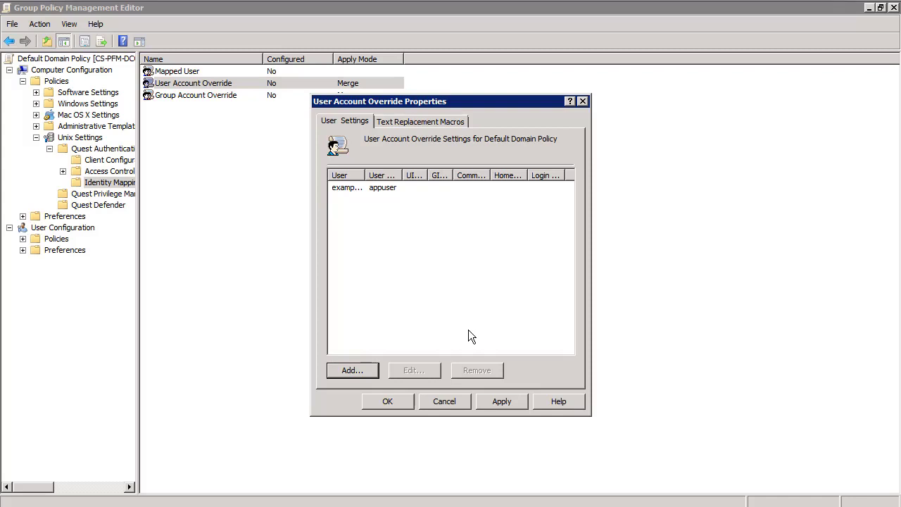
Step: Add a user account override for the directory user example2 with the user name appadmin$hostname, and save the override properties
{"action": "left_click", "coordinate": [352, 370]}
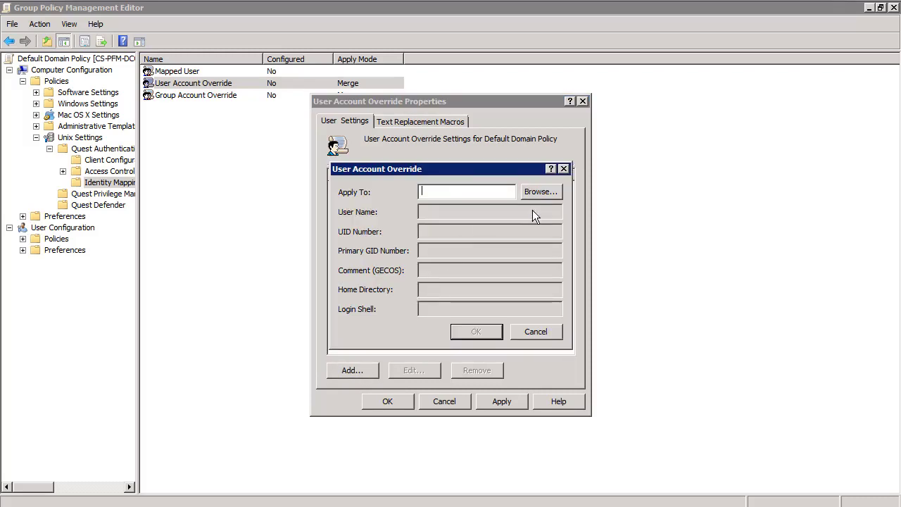
{"action": "left_click", "coordinate": [540, 194]}
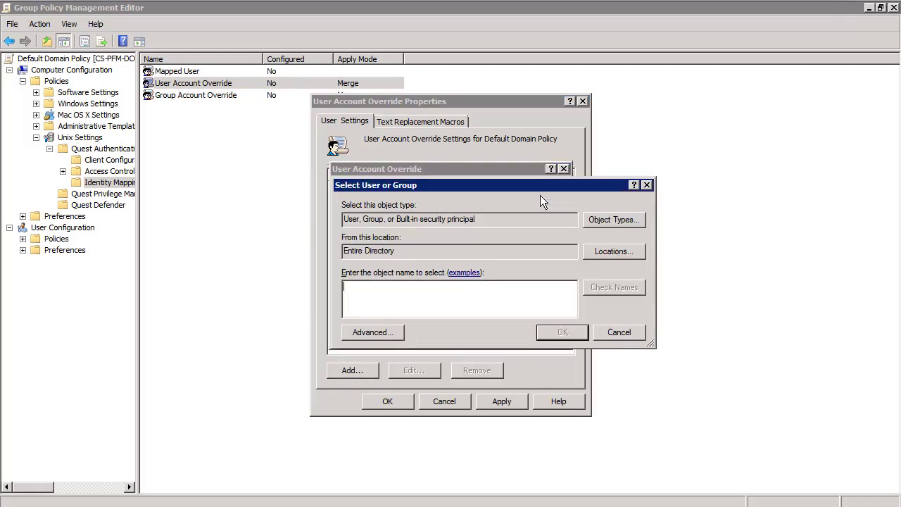
{"action": "type", "text": "example"}
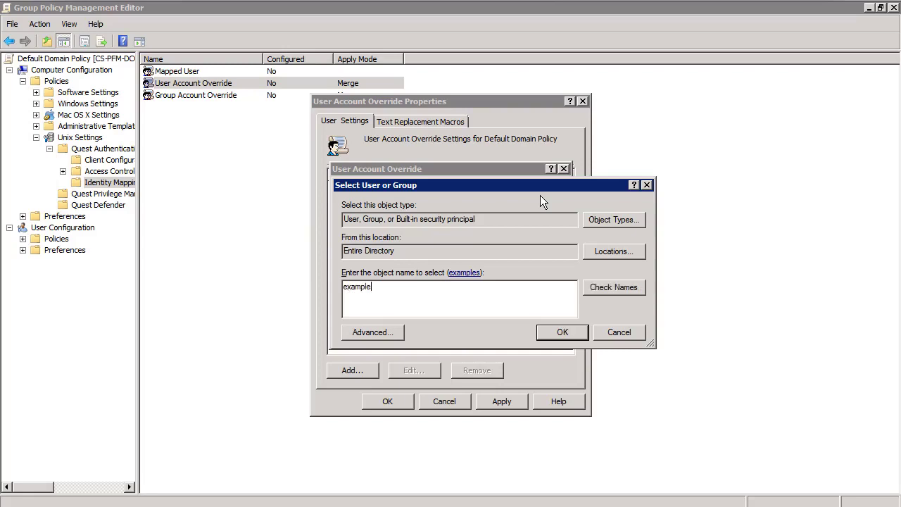
{"action": "type", "text": "2"}
{"action": "left_click", "coordinate": [611, 290]}
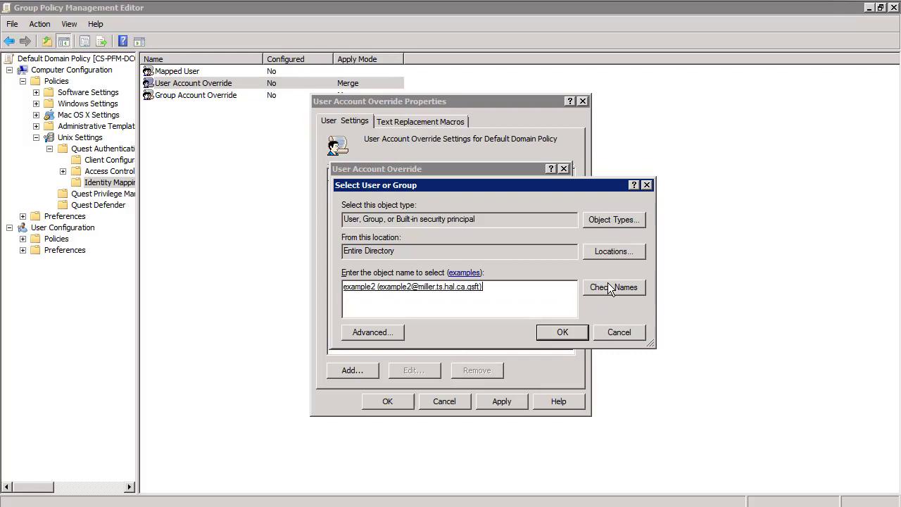
{"action": "left_click", "coordinate": [573, 333]}
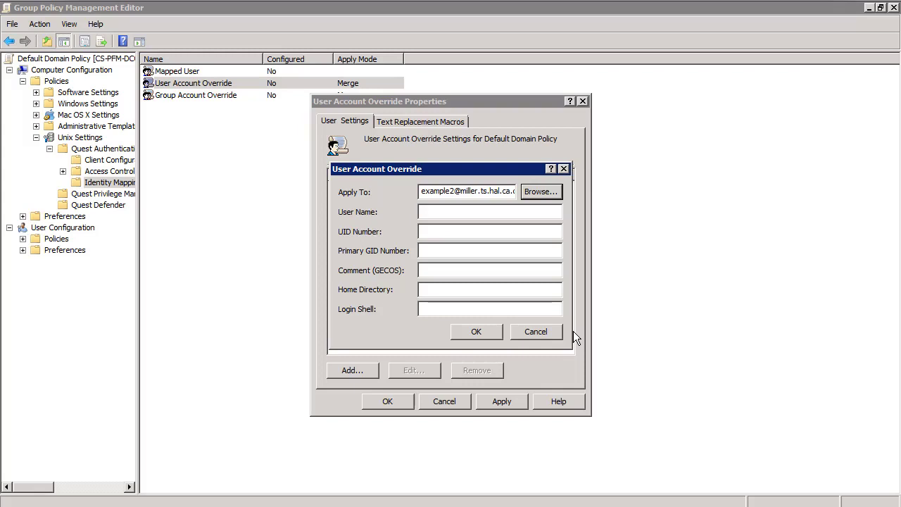
{"action": "left_click", "coordinate": [540, 212]}
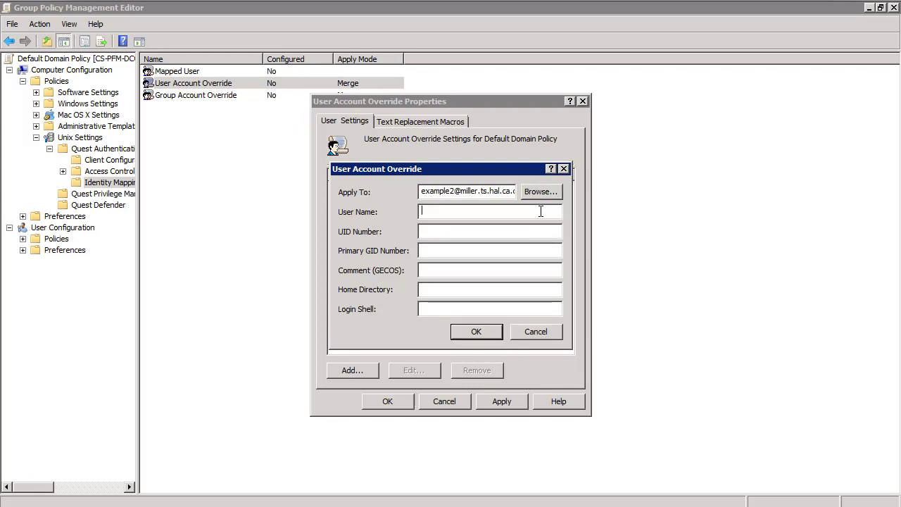
{"action": "type", "text": "appadmin$hostname"}
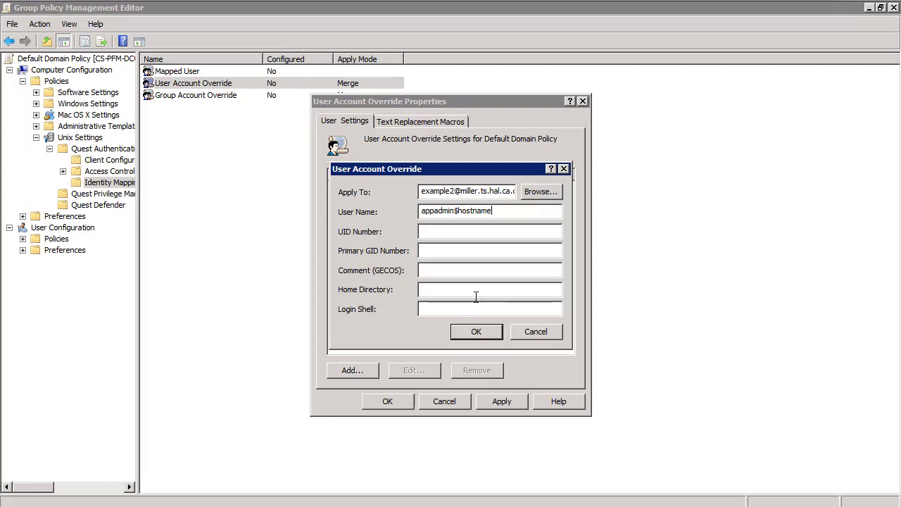
{"action": "left_click", "coordinate": [473, 334]}
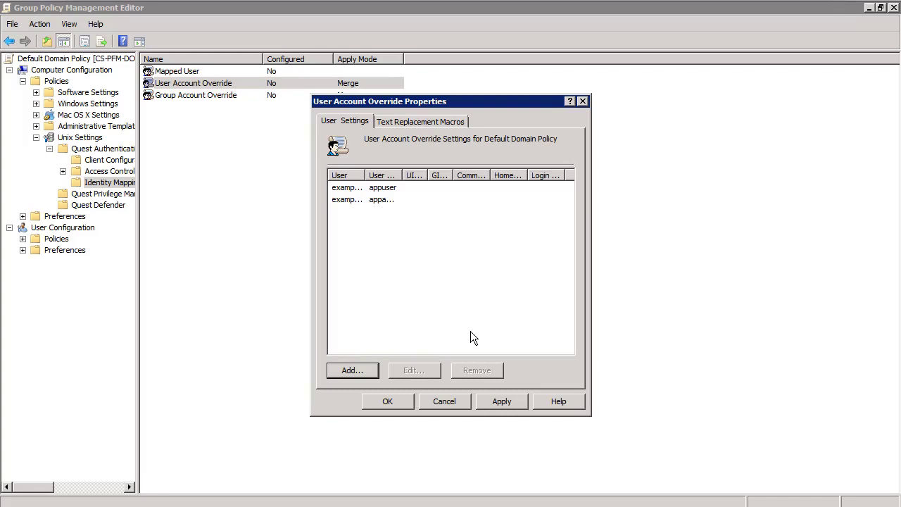
{"action": "left_click", "coordinate": [402, 401]}
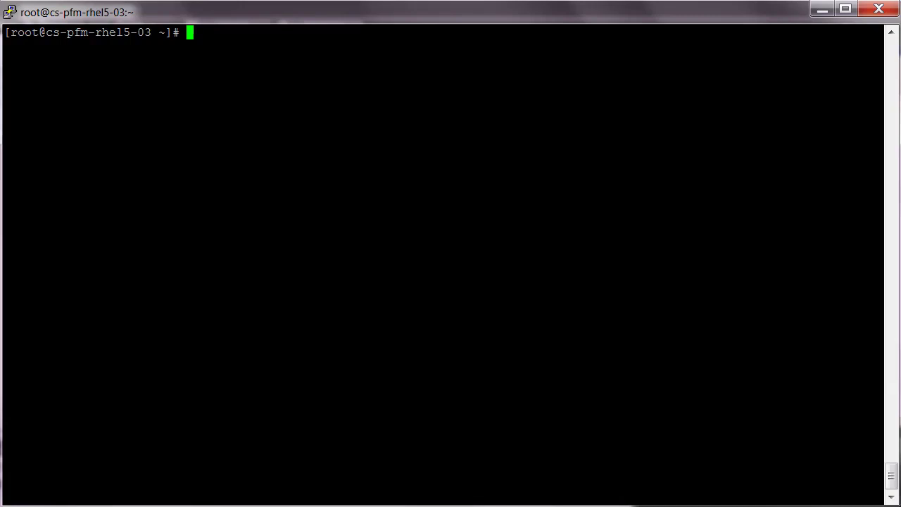
Step: In the PuTTY root terminal, change to /etc/opt/quest/vas and display the contents of the user-override file
{"action": "type", "text": "cd /etc/opt/quest/vas"}
{"action": "key", "text": "Return"}
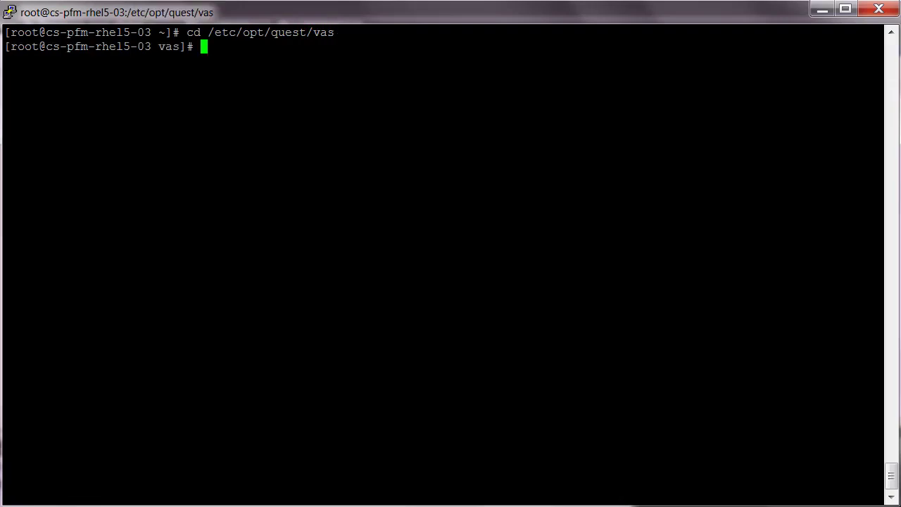
{"action": "type", "text": "cat user-override"}
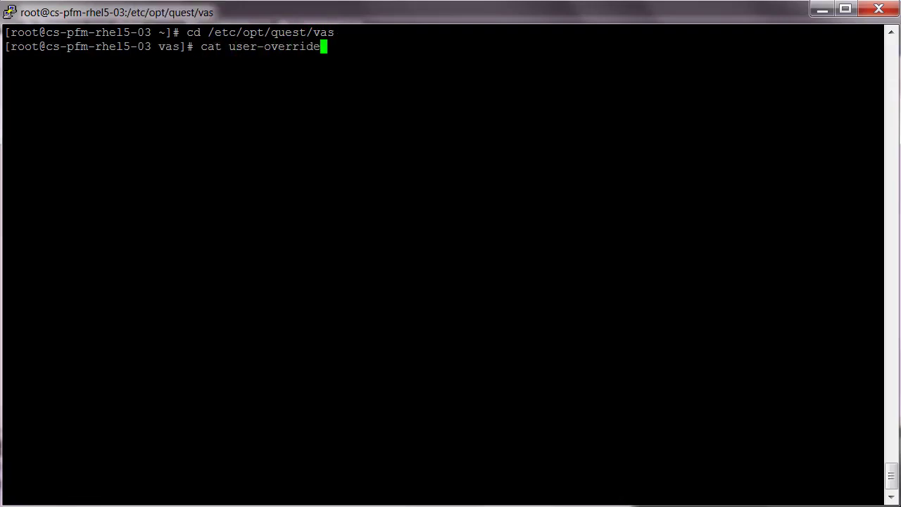
{"action": "key", "text": "Return"}
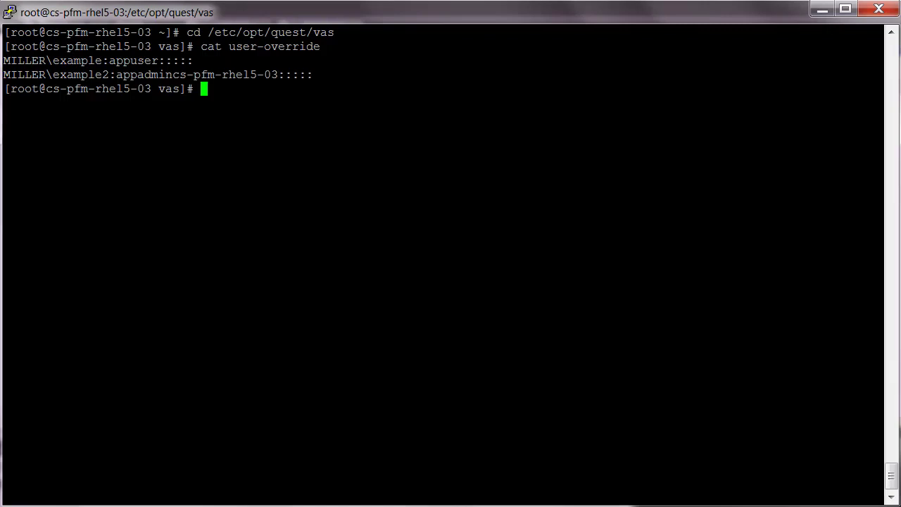
Step: Look up the overridden account entry with vastool list -o user miller\\example
{"action": "type", "text": "vastool list -"}
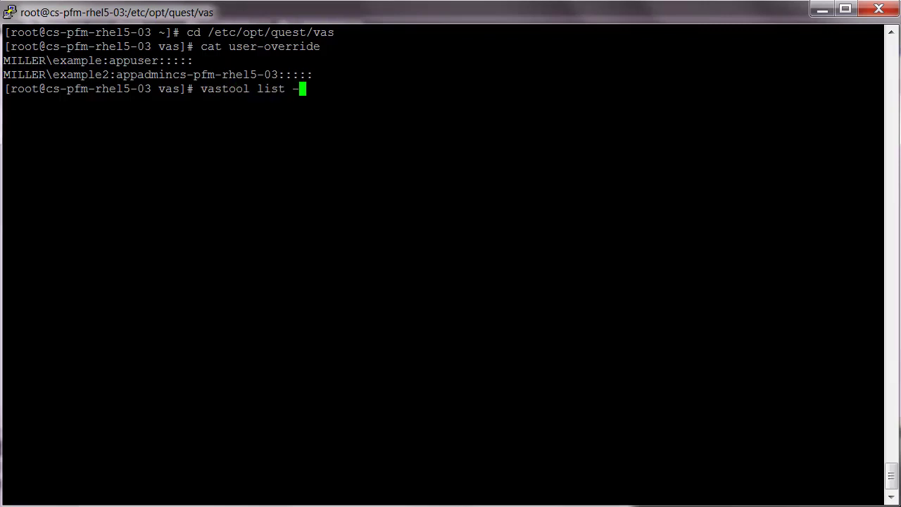
{"action": "type", "text": "o user miller\\\\"}
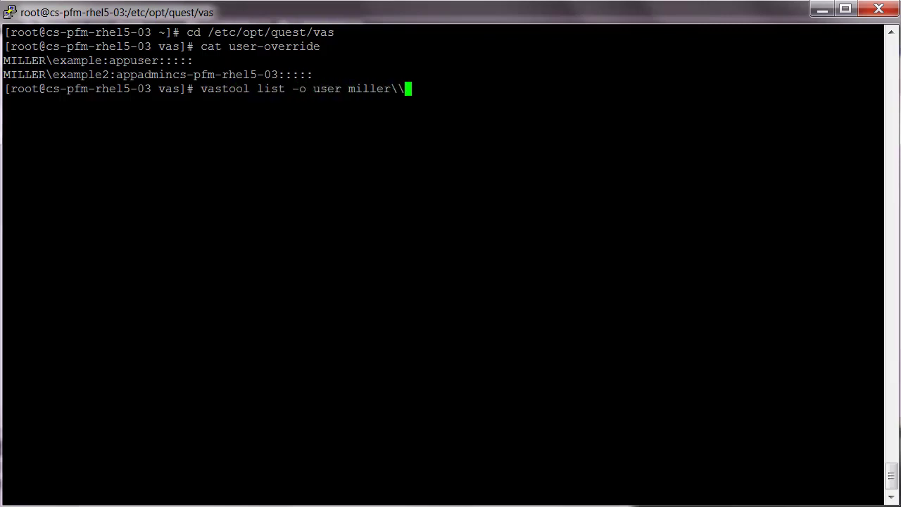
{"action": "type", "text": "example"}
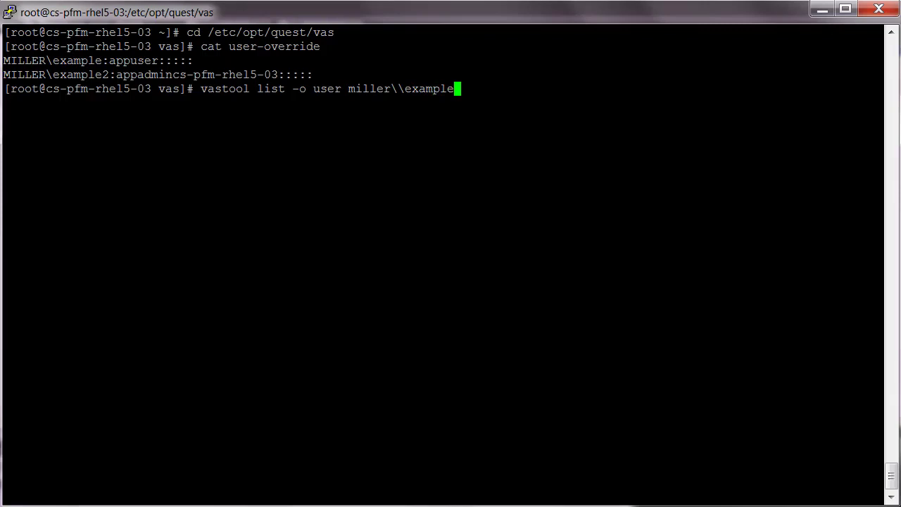
{"action": "key", "text": "Return"}
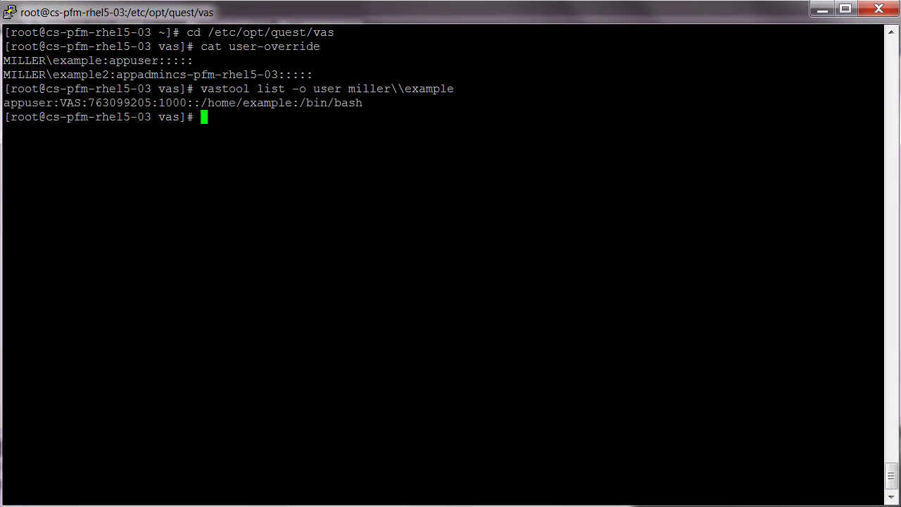
Step: Look up the second overridden account entry with vastool list -o user miller\\example2
{"action": "key", "text": "Up"}
{"action": "key", "text": "Home"}
{"action": "key", "text": "End"}
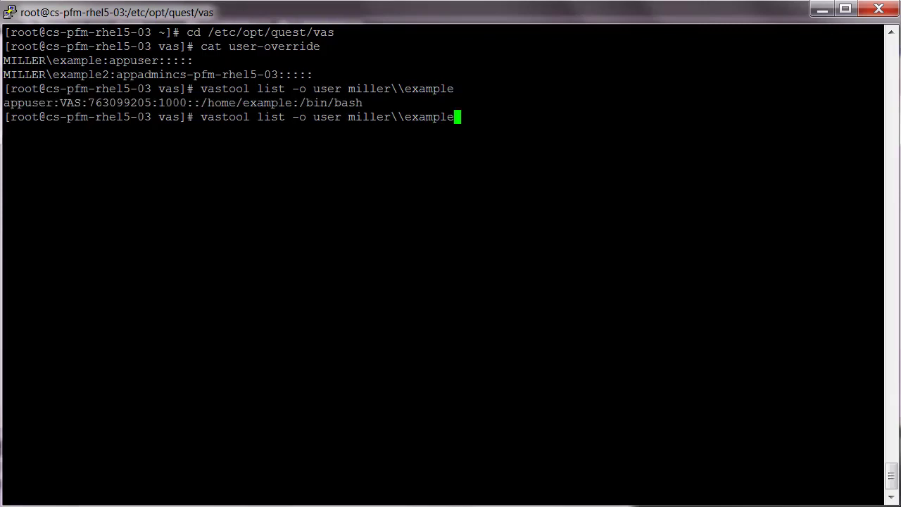
{"action": "type", "text": "2"}
{"action": "key", "text": "Return"}
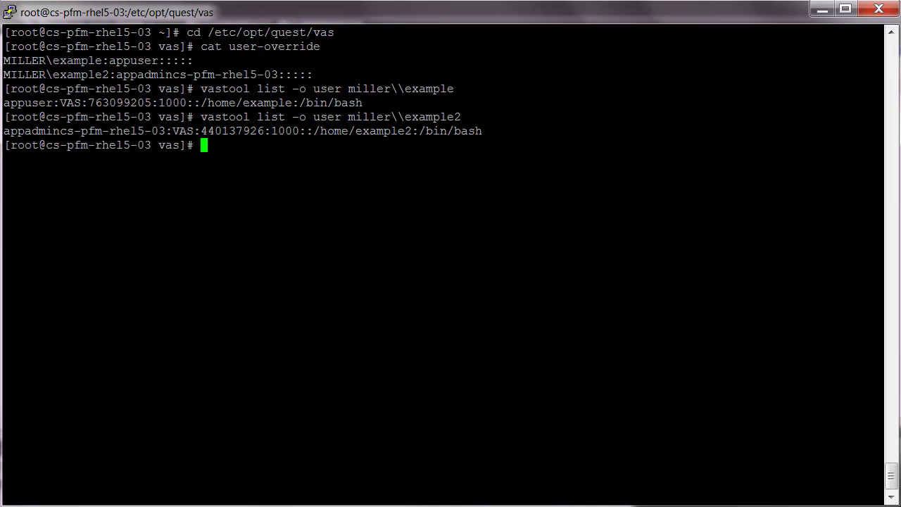